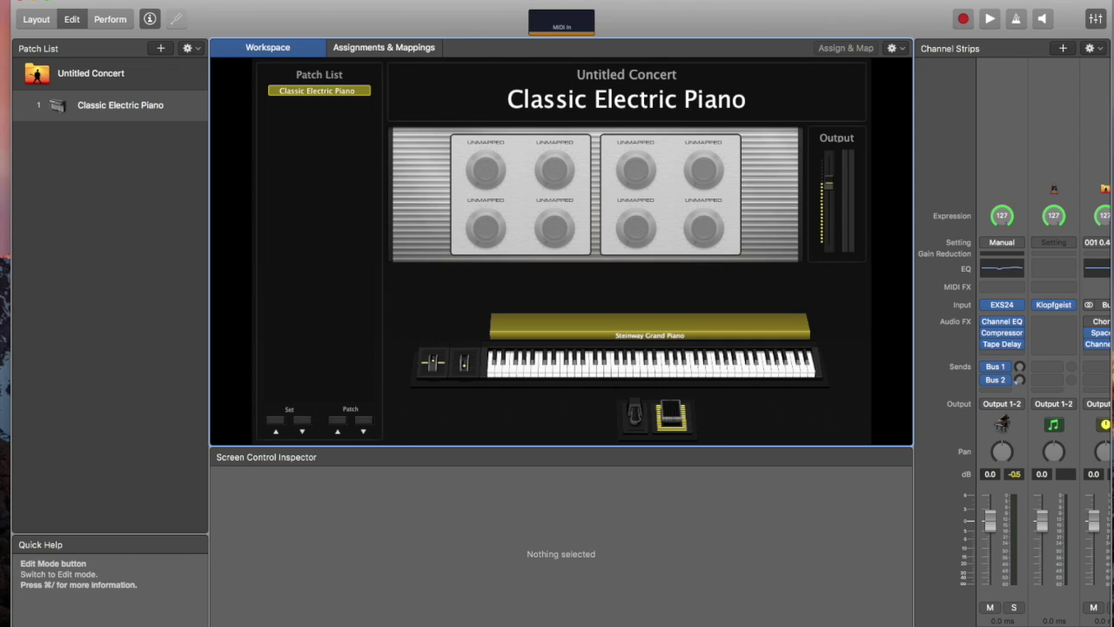
In Audio preferences, keep Wave as the recording file format, then close Preferences.
left_click(66, 0)
mouse_move(59, 7)
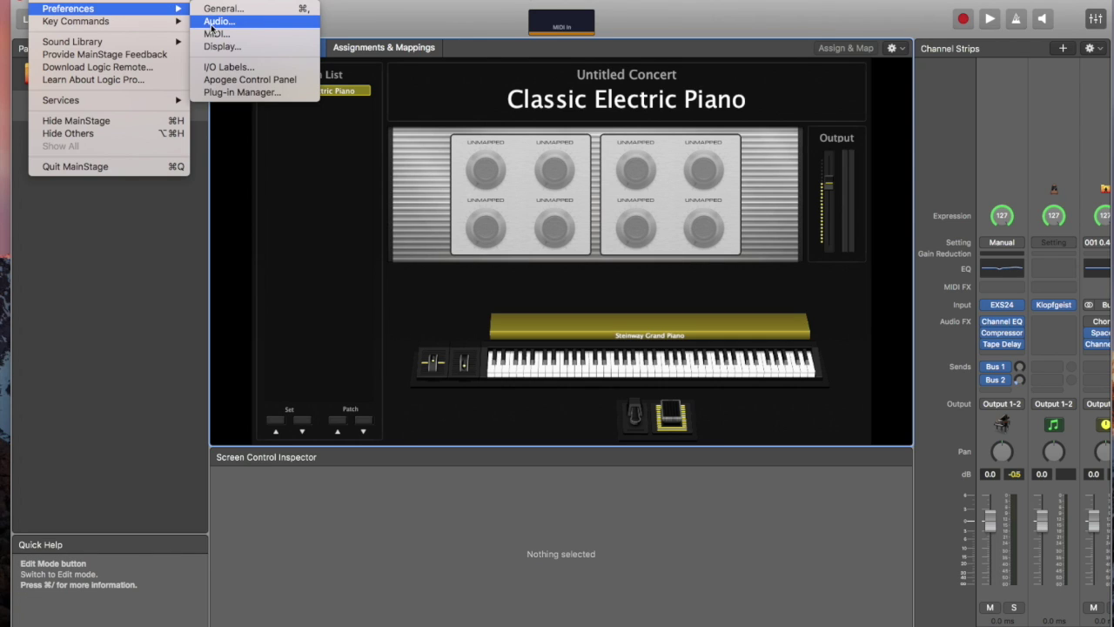
left_click(211, 25)
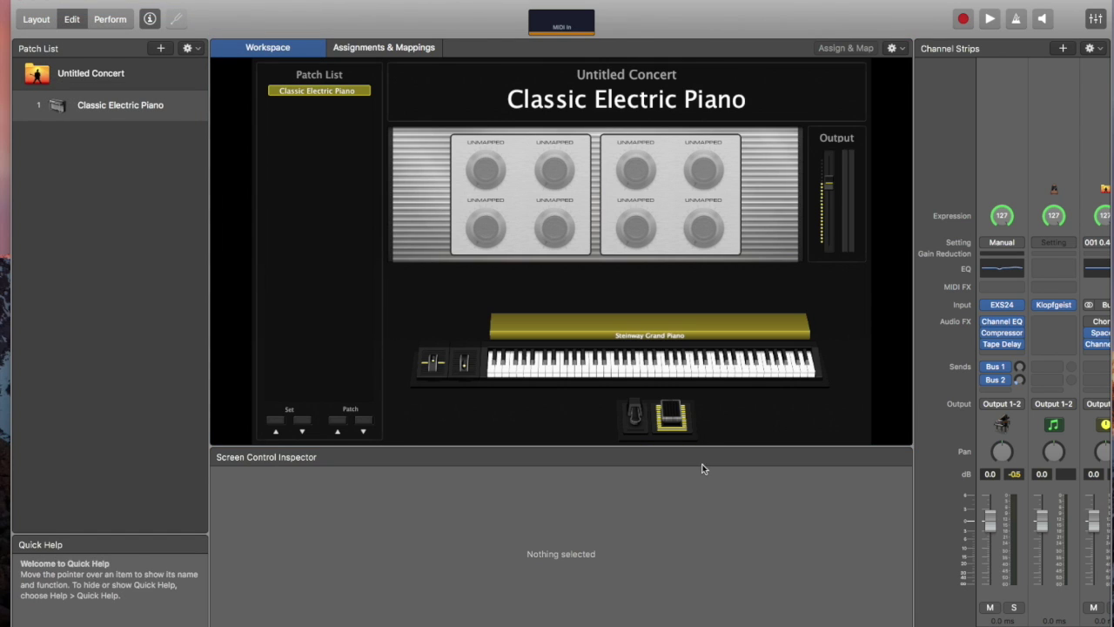
left_click_drag(688, 255, 418, 233)
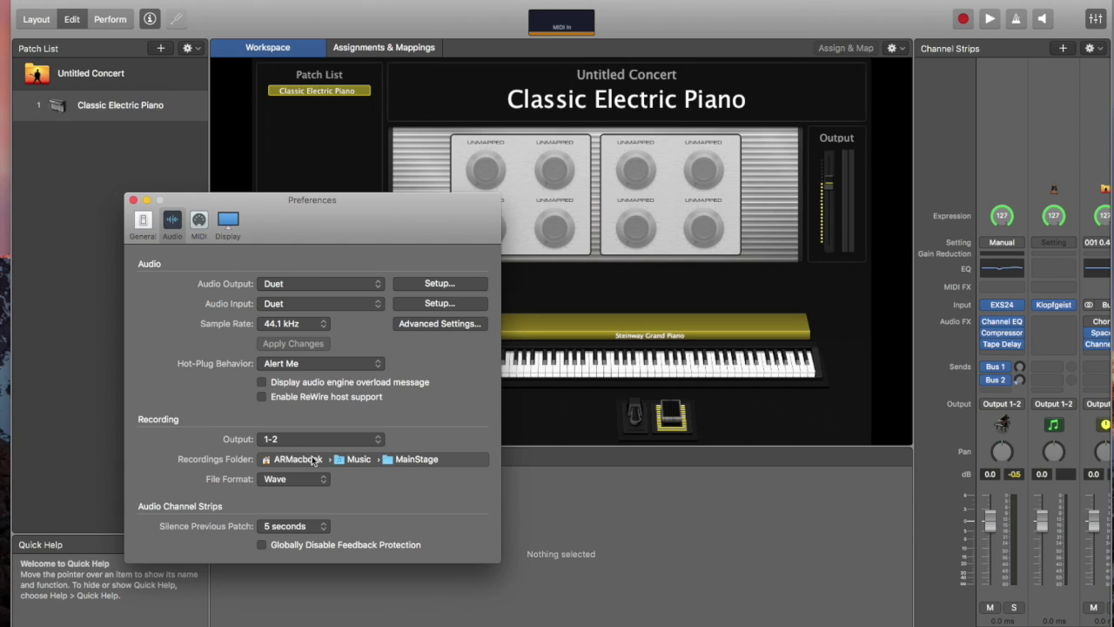
left_click(297, 479)
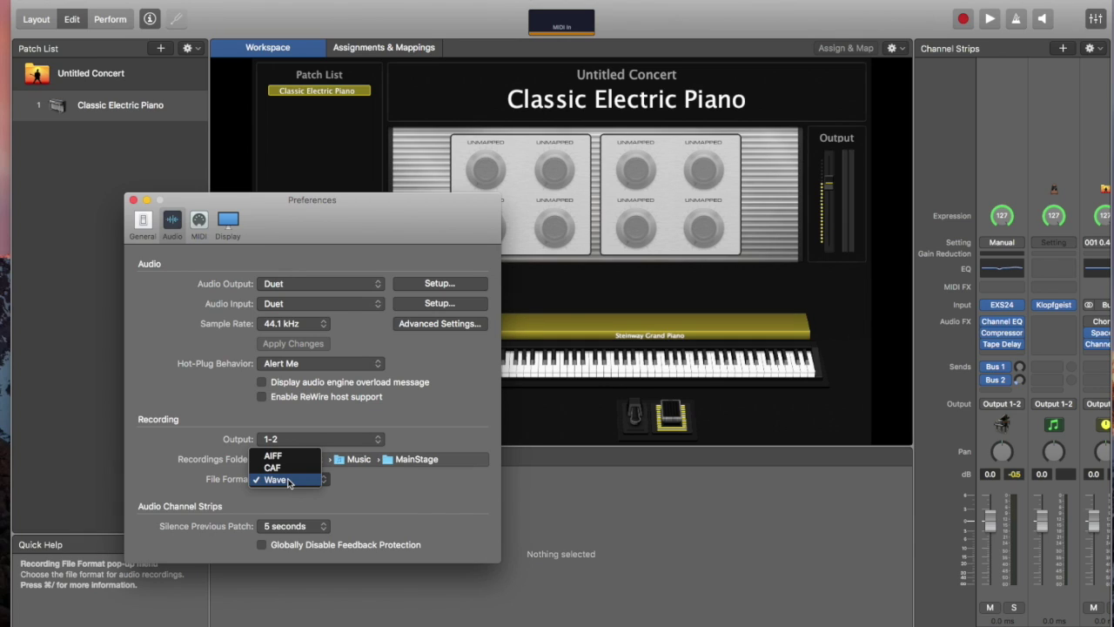
left_click(283, 479)
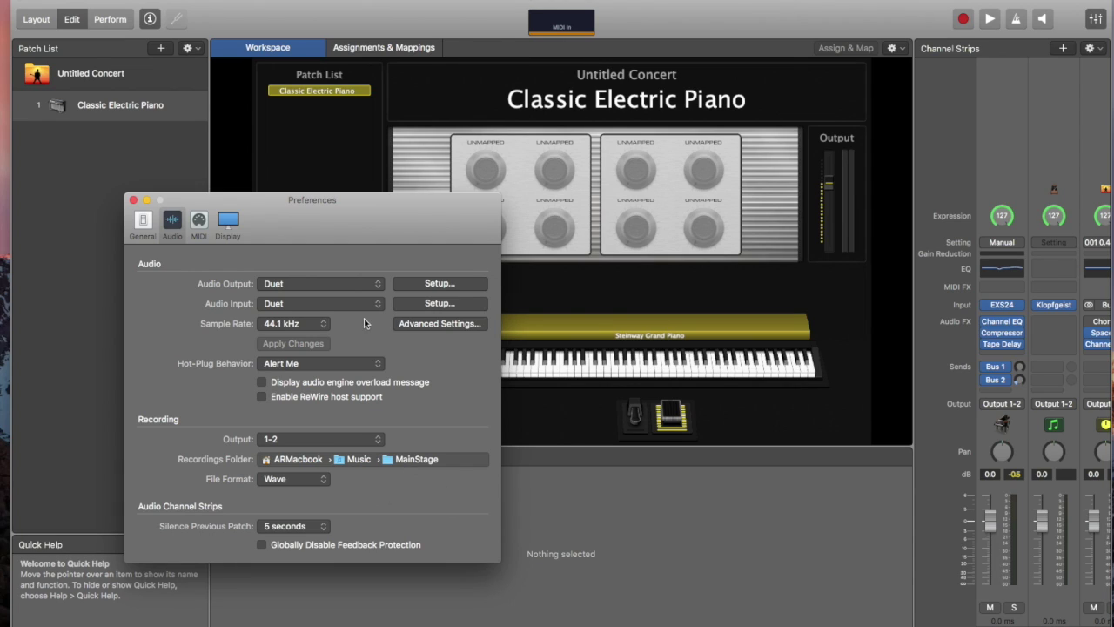
left_click(133, 199)
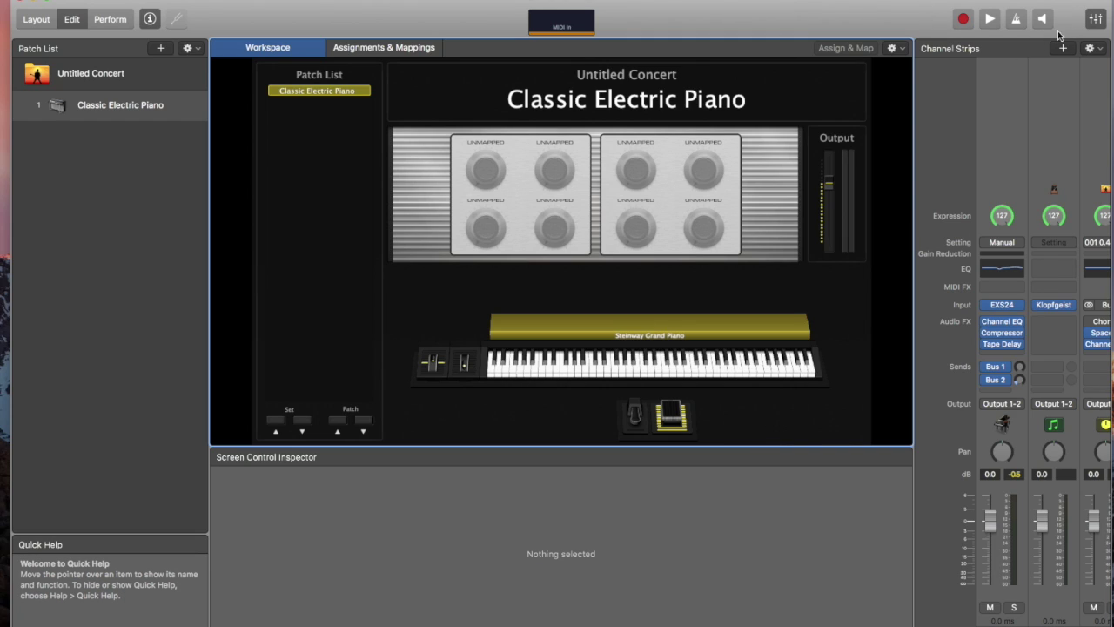
Start recording the concert's audio with the toolbar Record button.
left_click(964, 20)
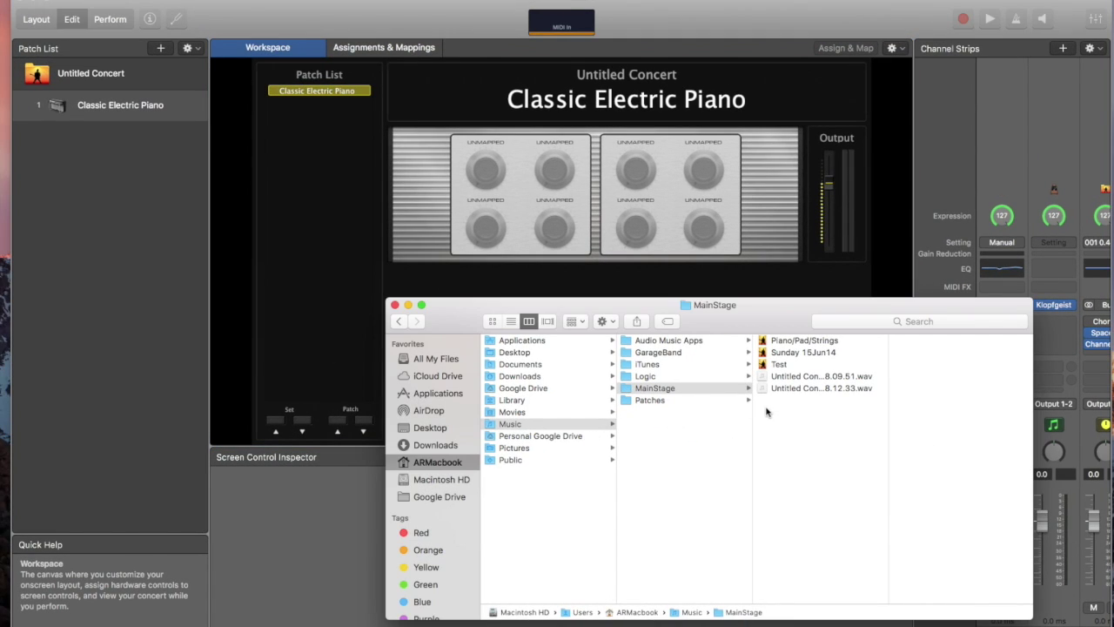
Preview Untitled Concert 2017-05-12 18.12.33.wav in Finder, playing then pausing it.
left_click(809, 390)
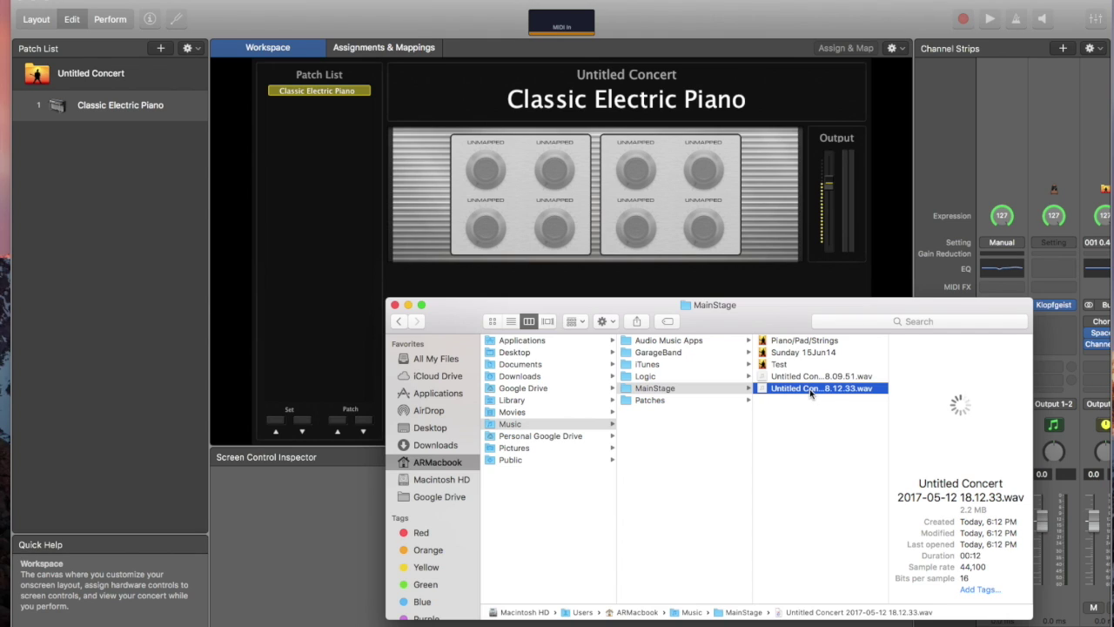
mouse_move(955, 404)
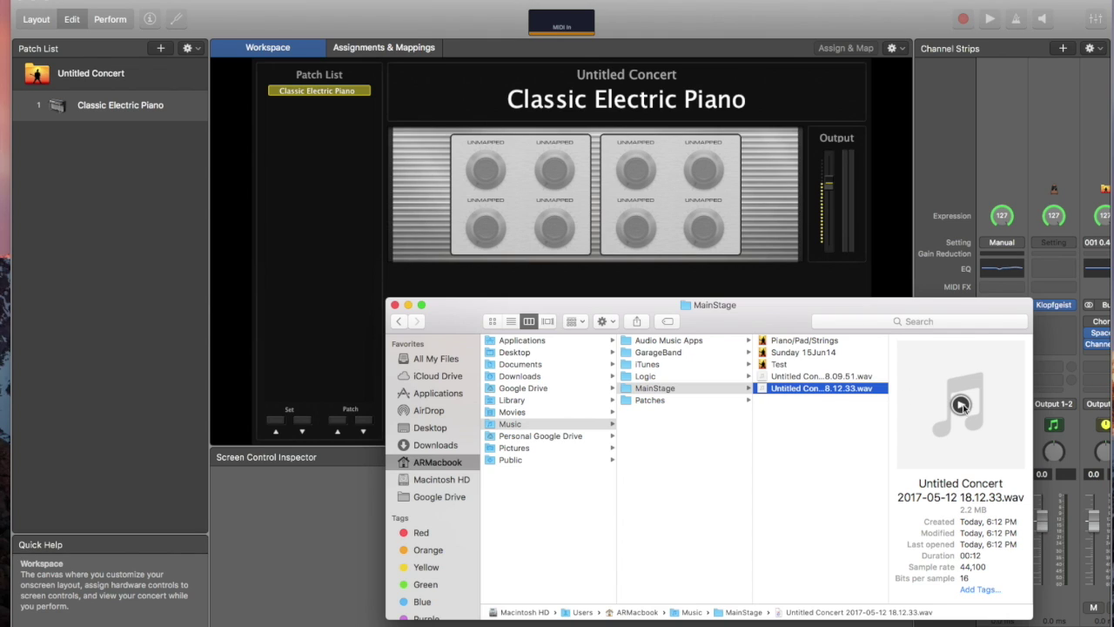
left_click(961, 405)
left_click(961, 405)
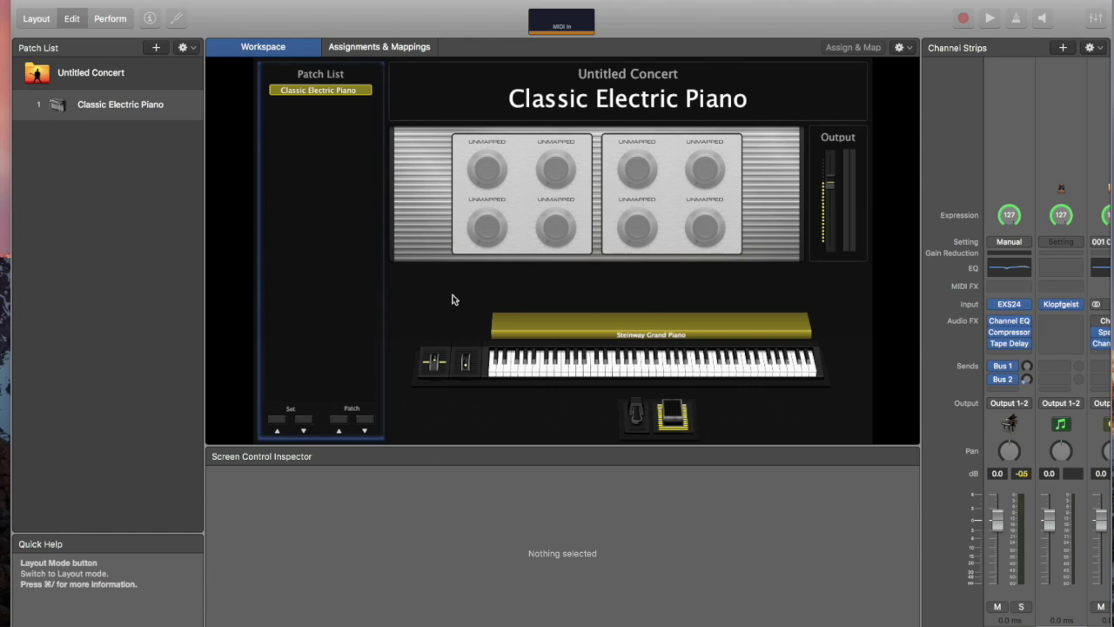
Bring the concert forward, try Perform view, then switch to Layout mode.
left_click(100, 24)
left_click(100, 24)
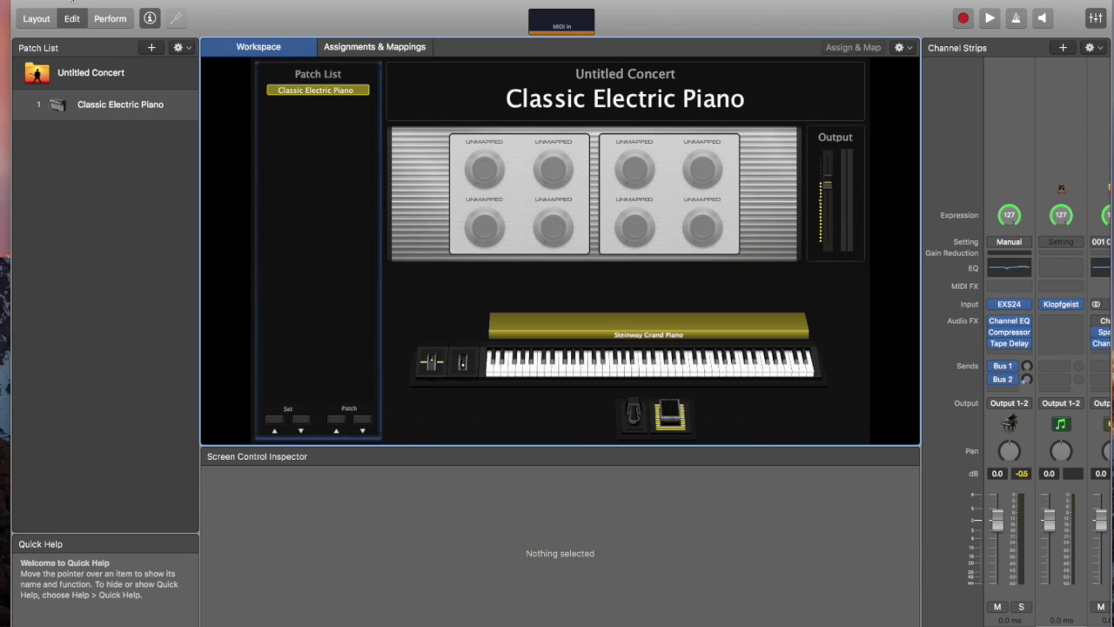
left_click(37, 19)
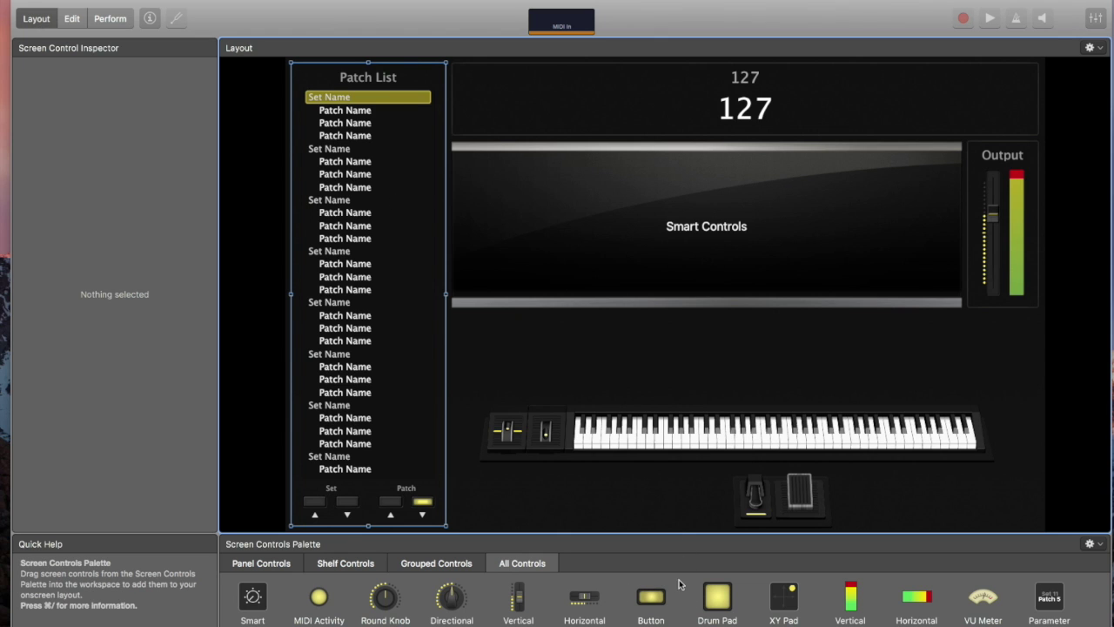
Drag a Button from the Screen Controls Palette above the keyboard's left end, creating Button 5.
left_click_drag(659, 602, 490, 359)
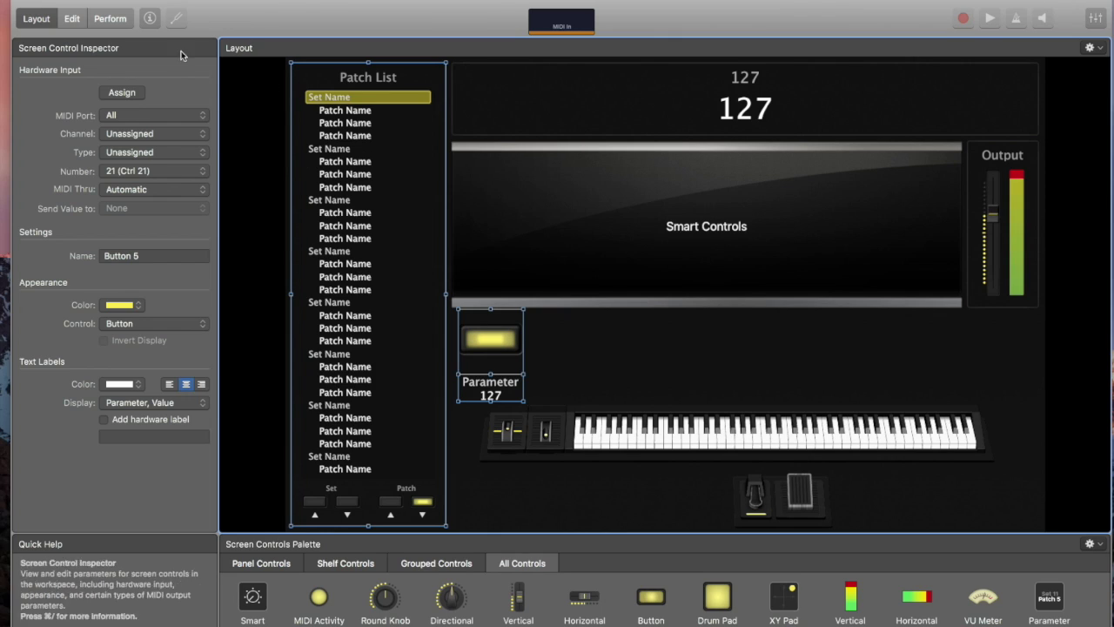
Map the new button to the Record action from the Screen Control Inspector's Actions list.
left_click(73, 19)
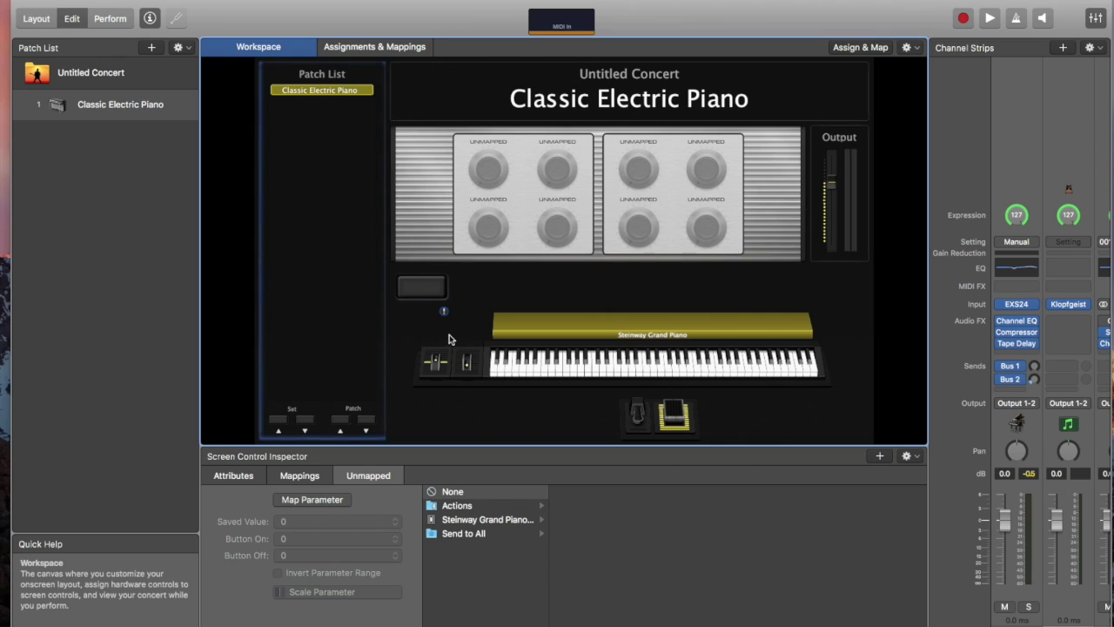
left_click(434, 294)
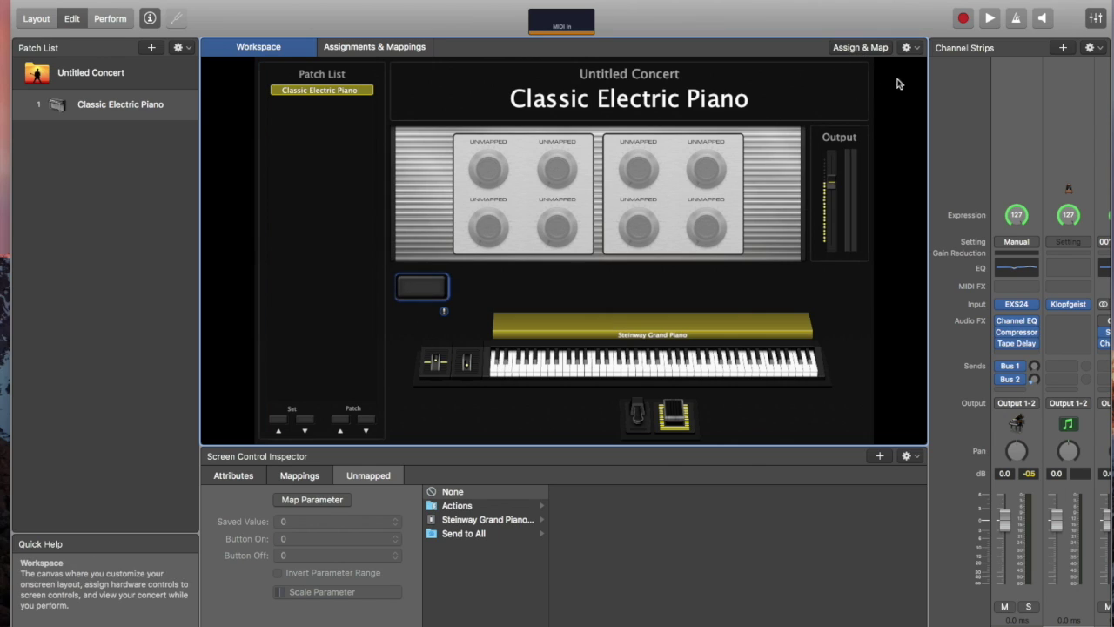
left_click(862, 48)
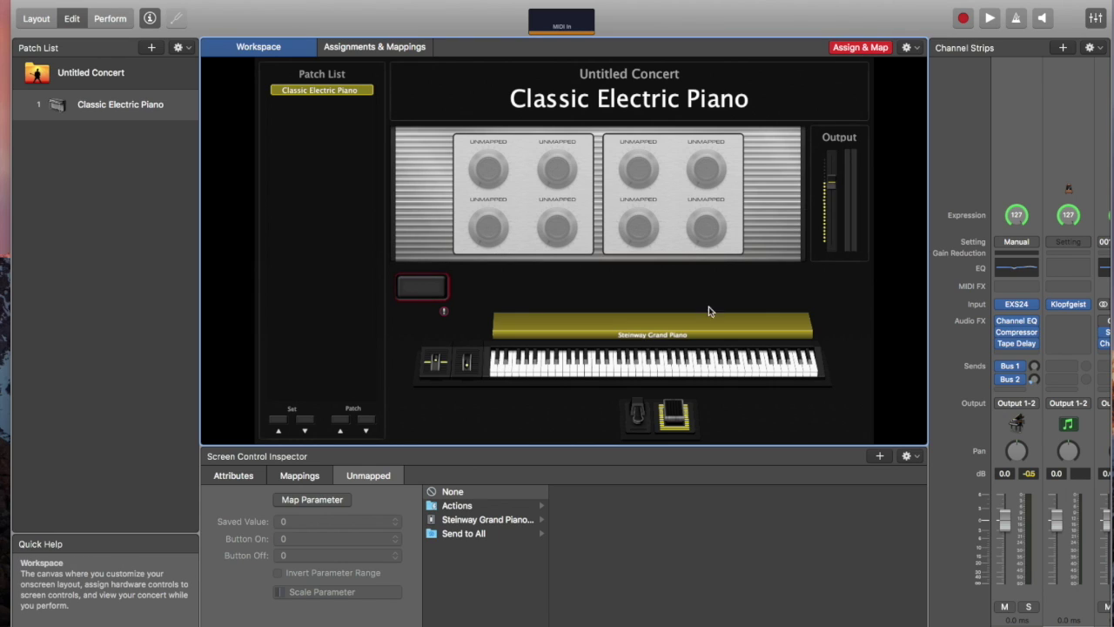
left_click(466, 507)
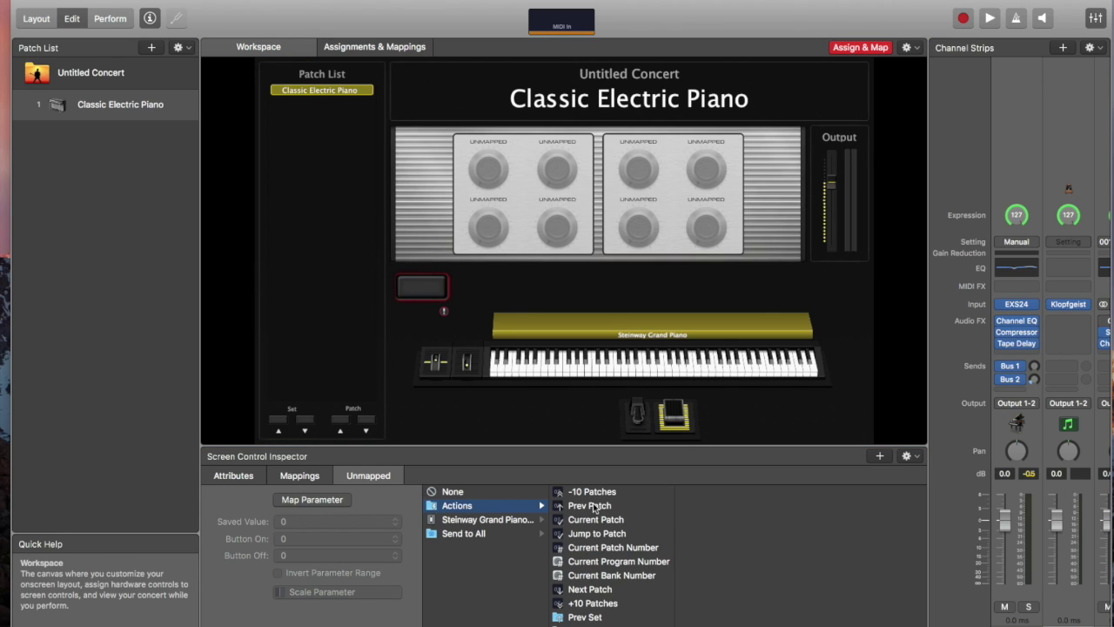
scroll(614, 506, "down", 10)
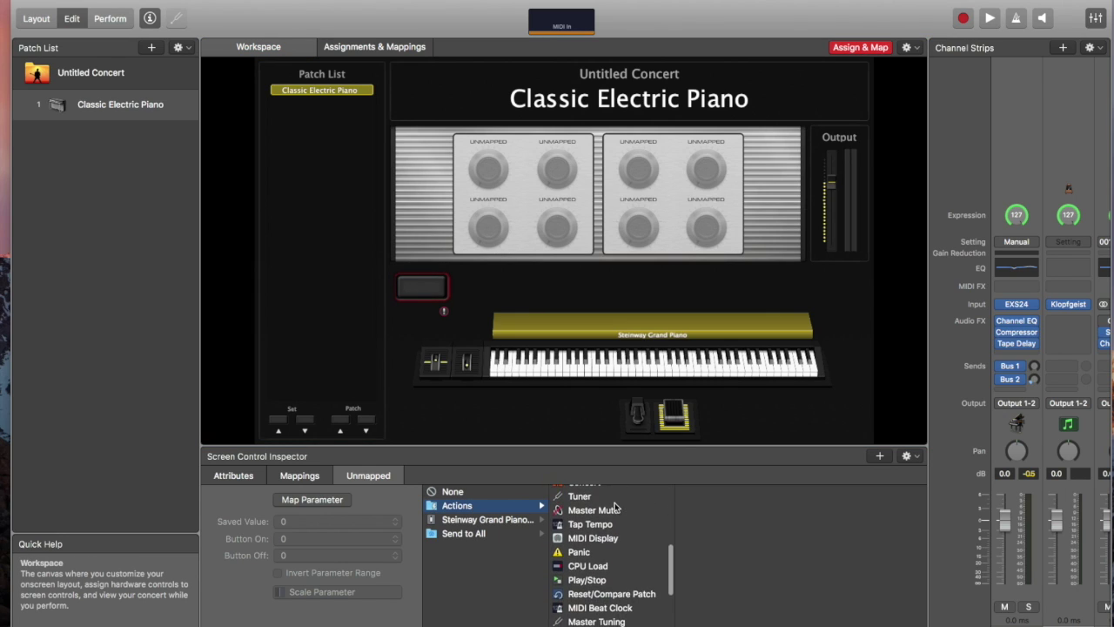
scroll(615, 506, "down", 2)
left_click(580, 567)
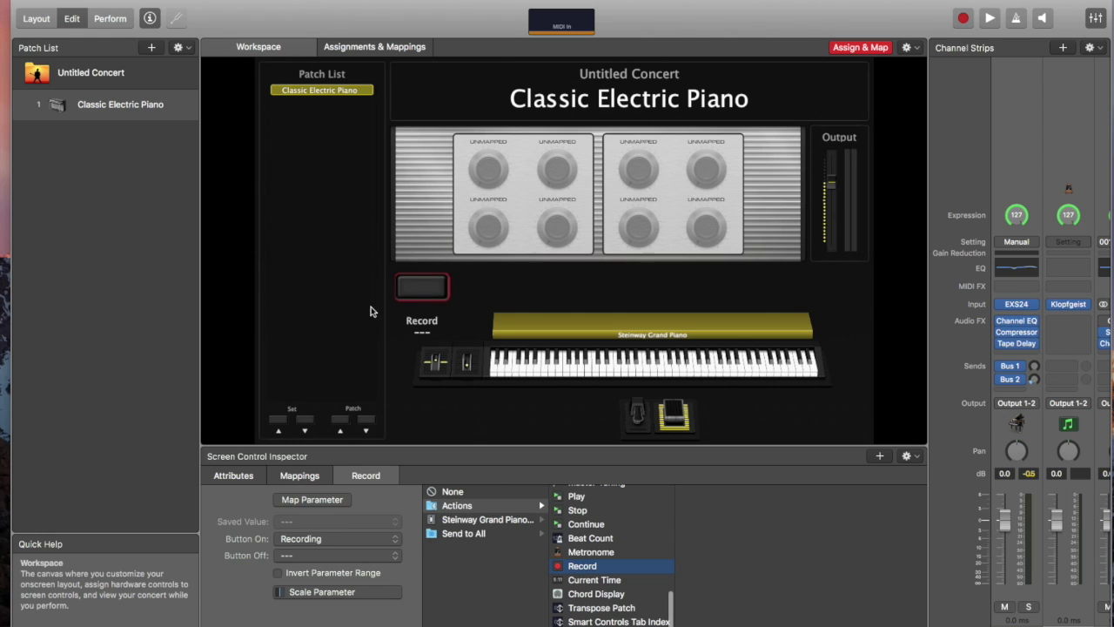
left_click(109, 21)
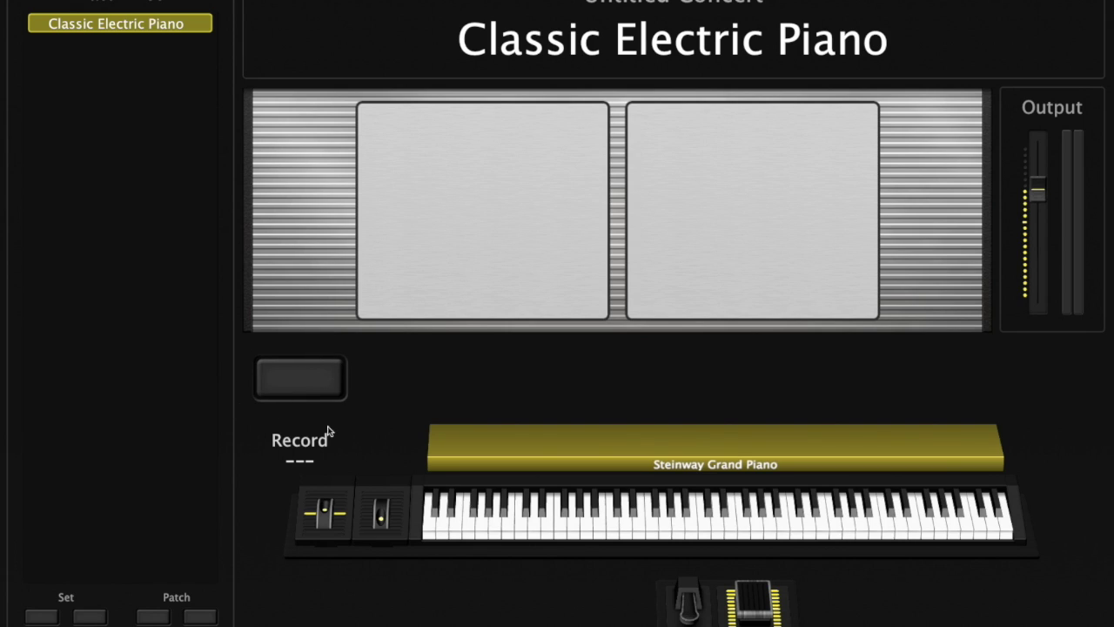
Record a short take by clicking the Record screen button to start and stop.
left_click(309, 377)
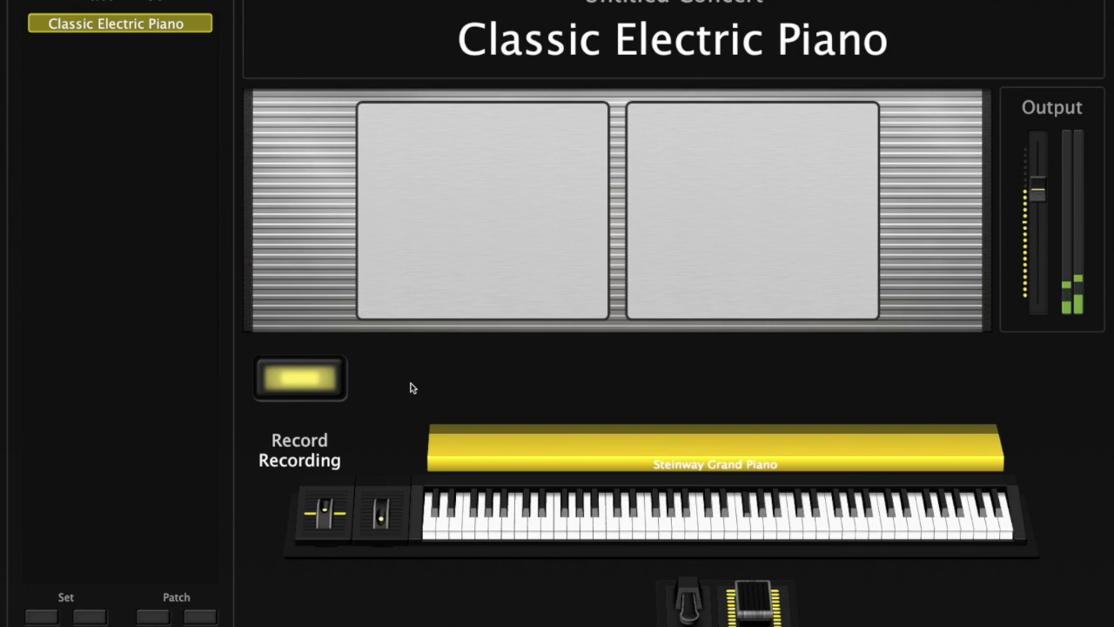
left_click(309, 383)
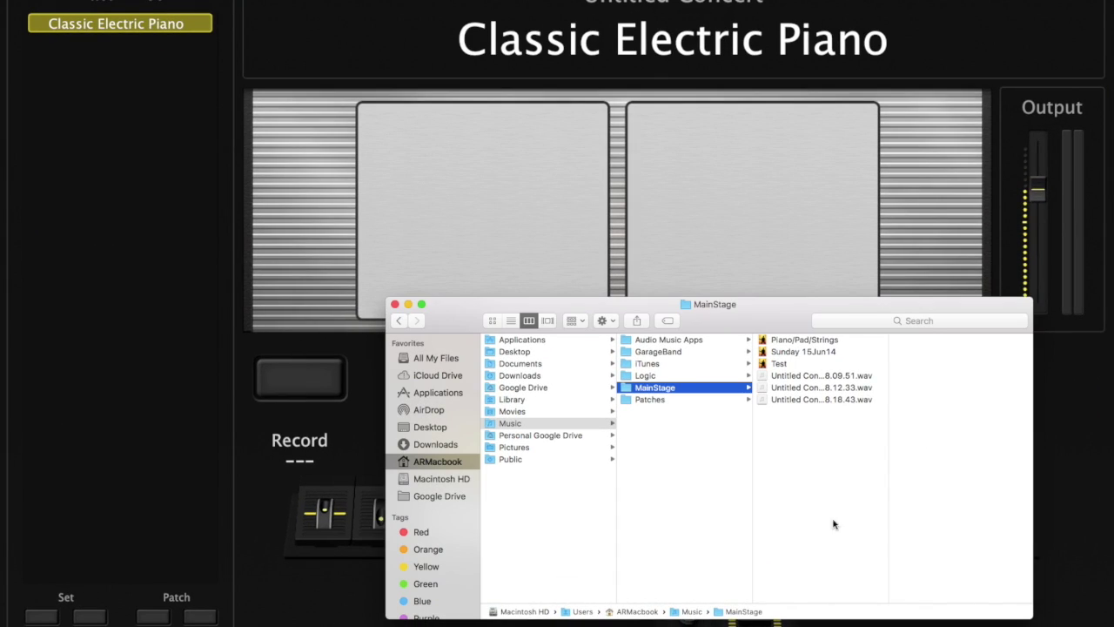
Play back Untitled Concert 2017-05-12 18.18.43.wav in Finder's preview, then return to MainStage.
left_click(817, 400)
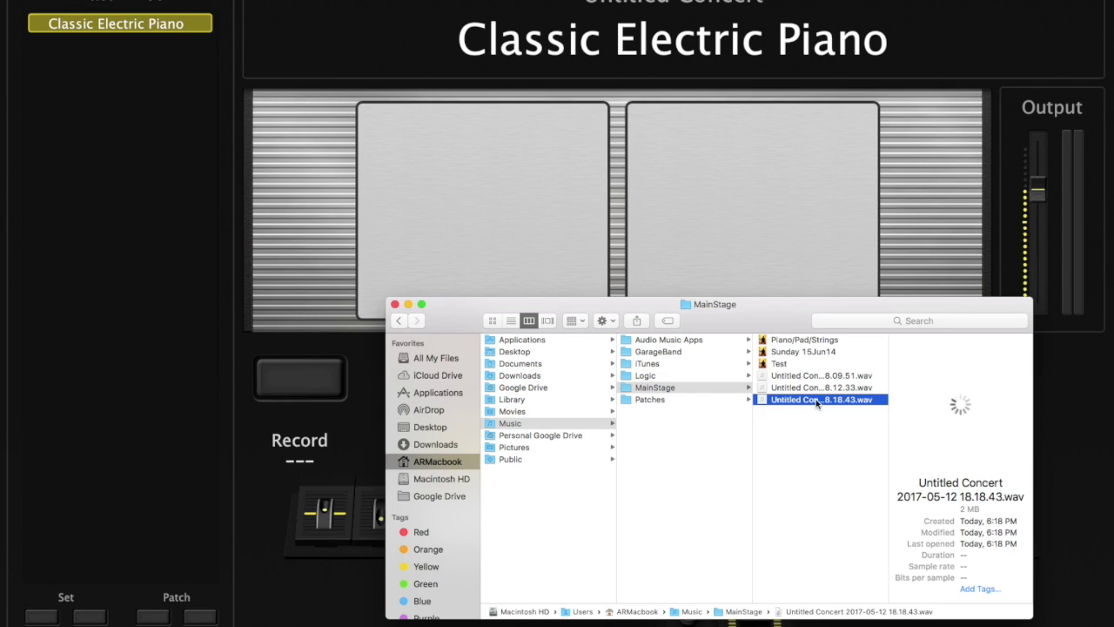
mouse_move(961, 401)
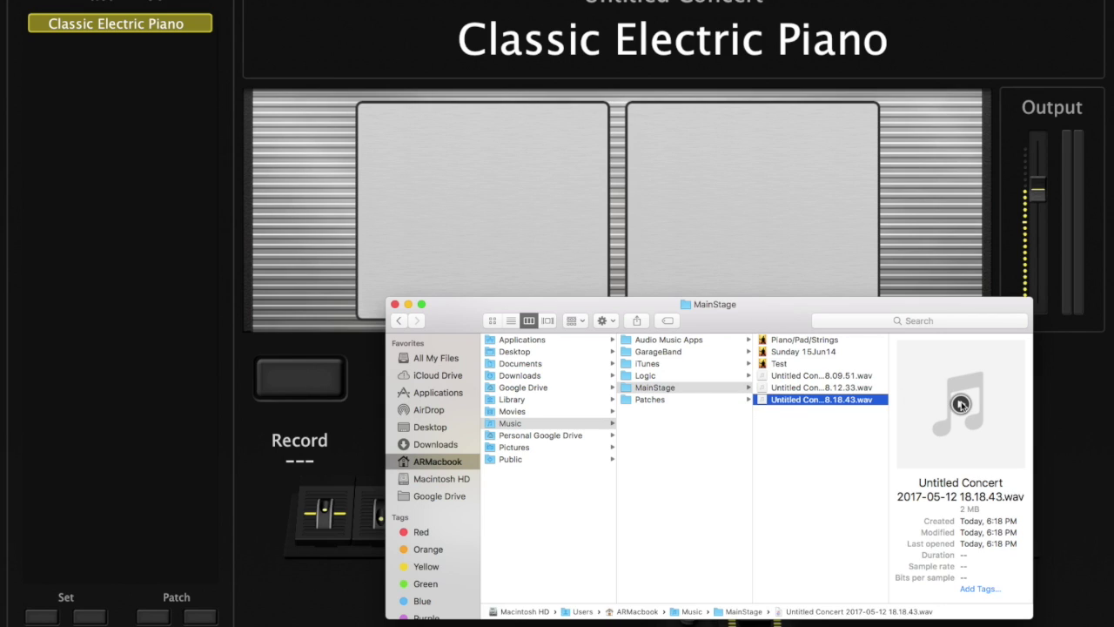
left_click(961, 402)
left_click(341, 582)
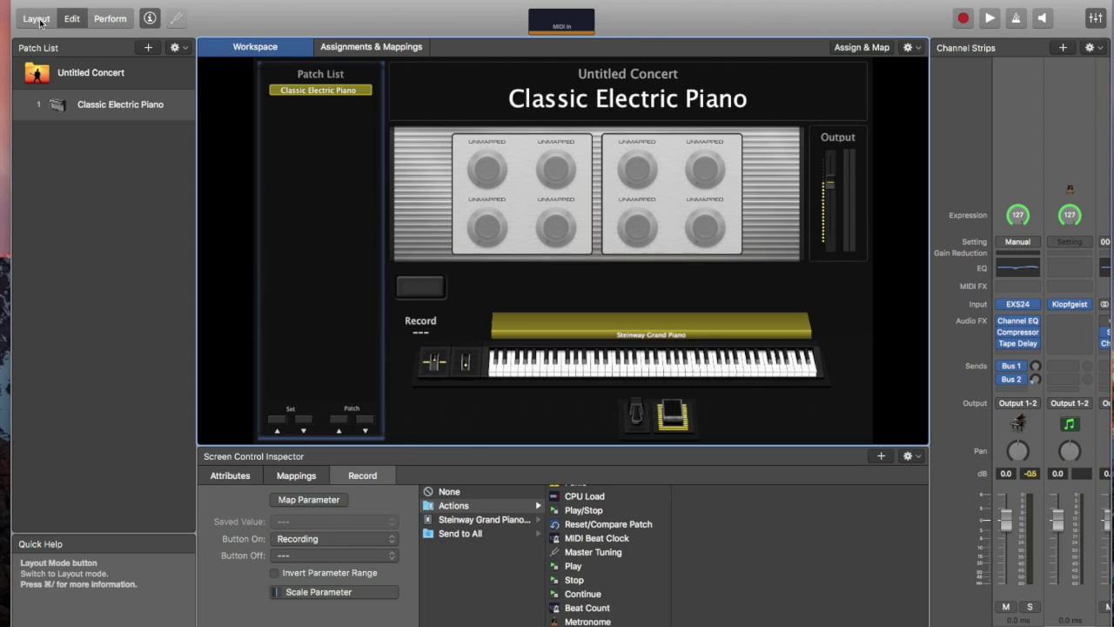
Assign the Record button to Ctrl 25 on the USB Axiom 61 via Layout's Assign learning.
left_click(36, 18)
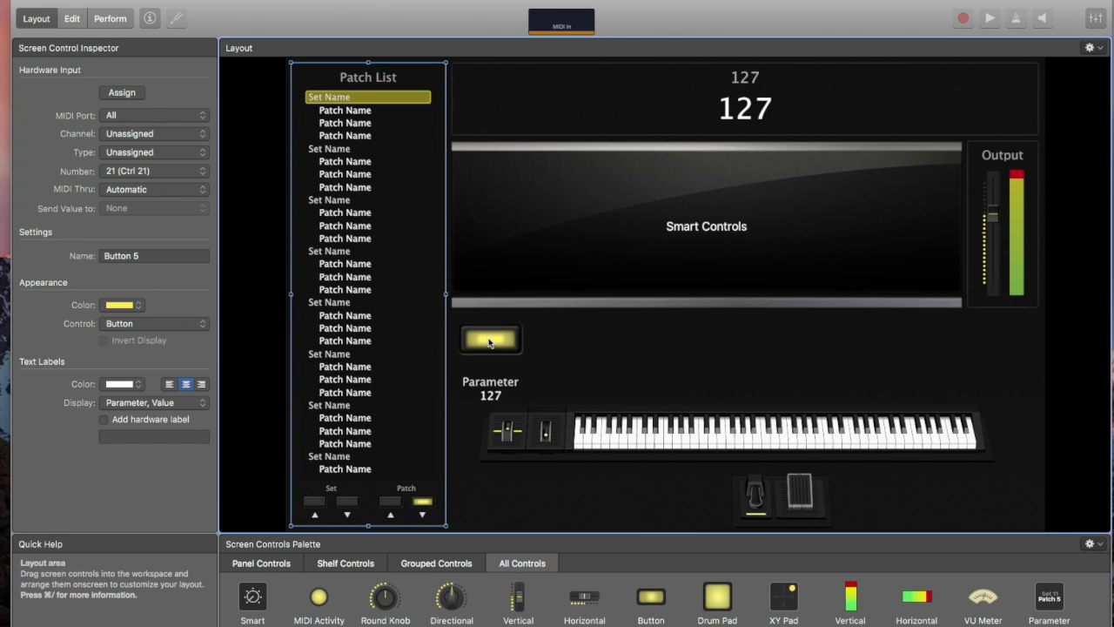
left_click(122, 93)
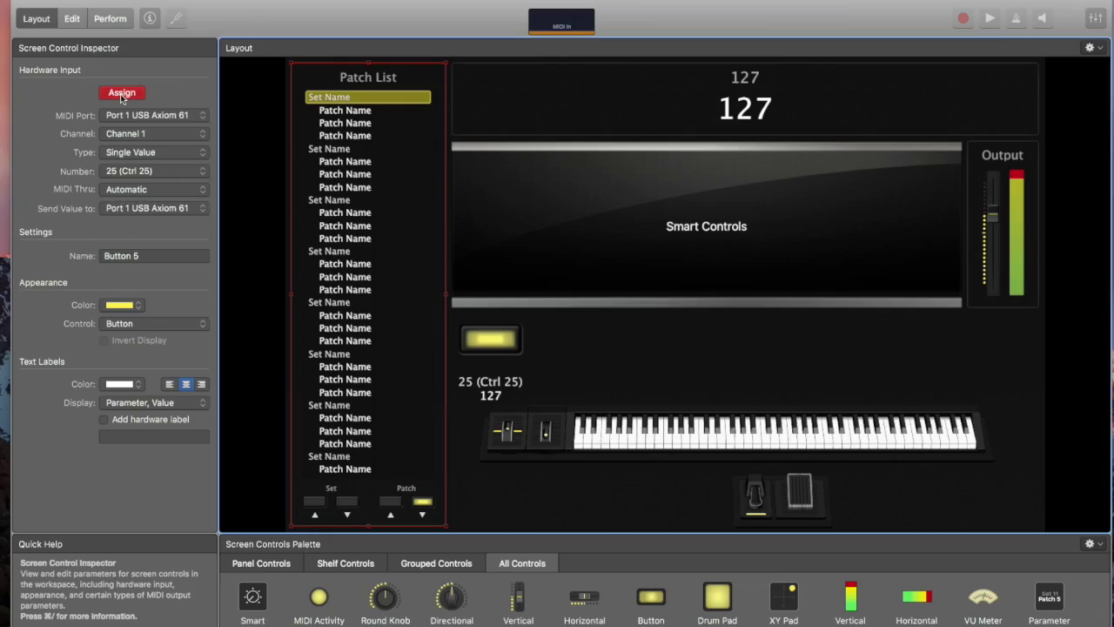
left_click(122, 93)
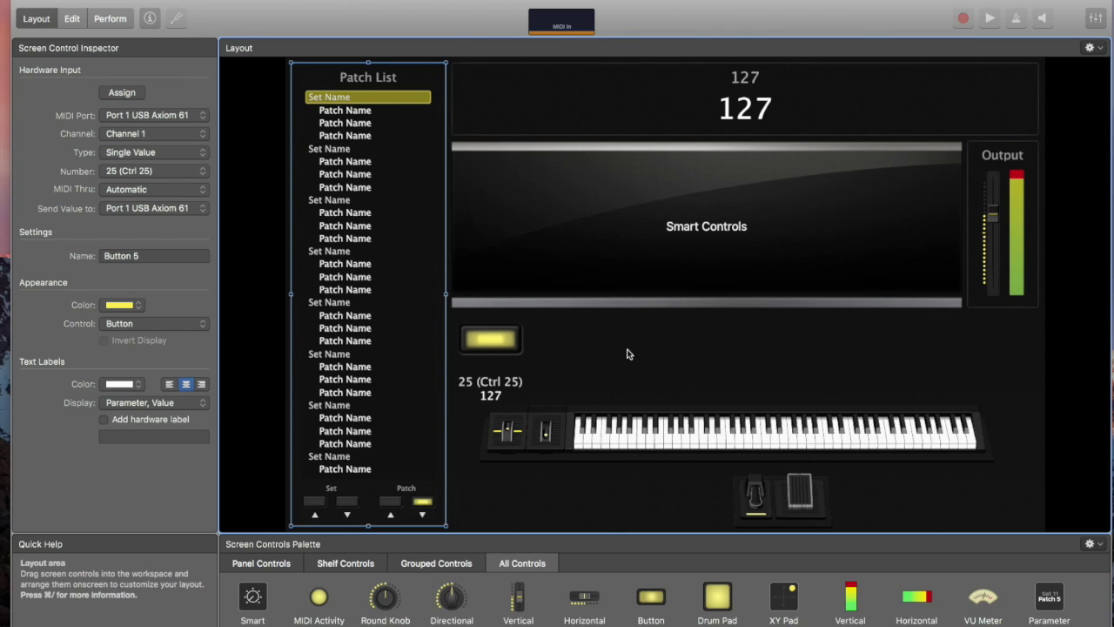
left_click(115, 21)
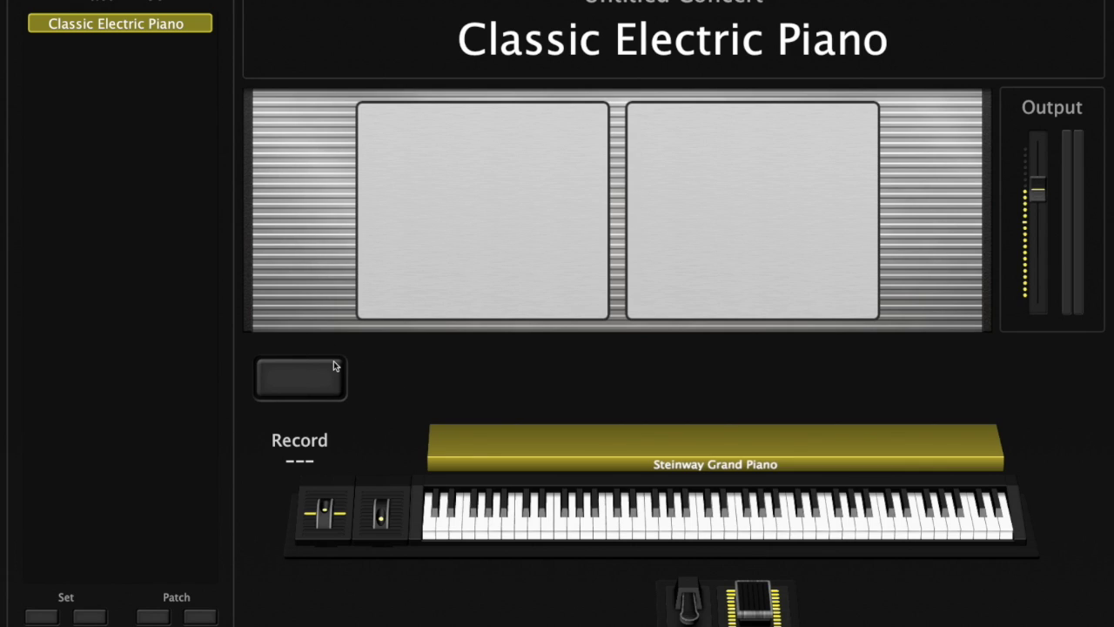
Start another take with the Record screen button in full-screen Perform view.
left_click(293, 375)
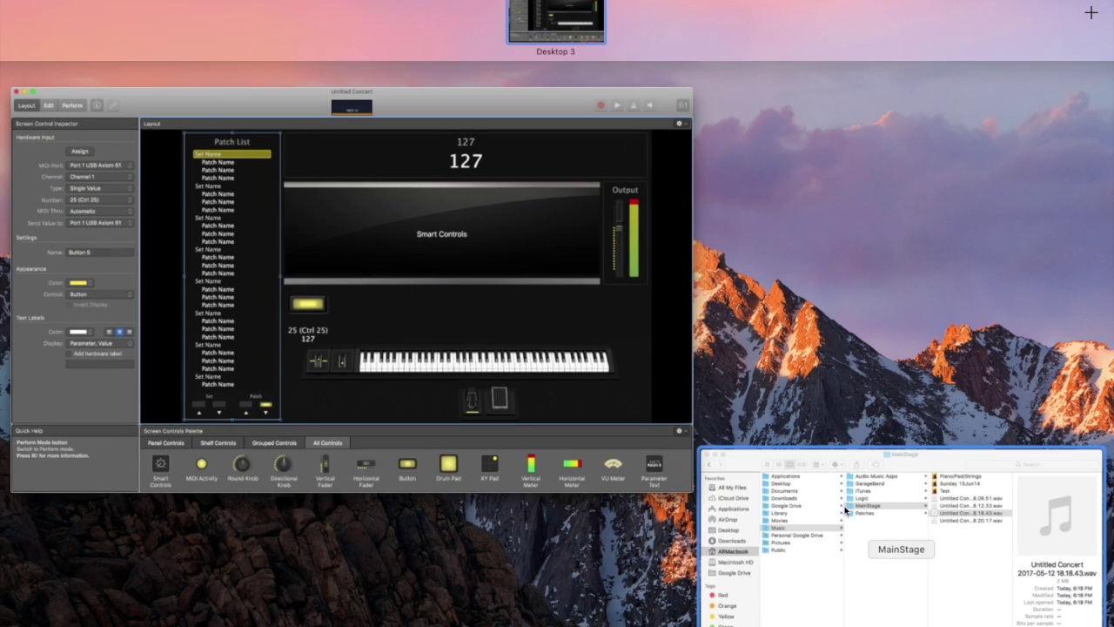
In Finder, select the newest Untitled Concert recording ending 18.20.17.wav in Music › MainStage.
left_click(940, 581)
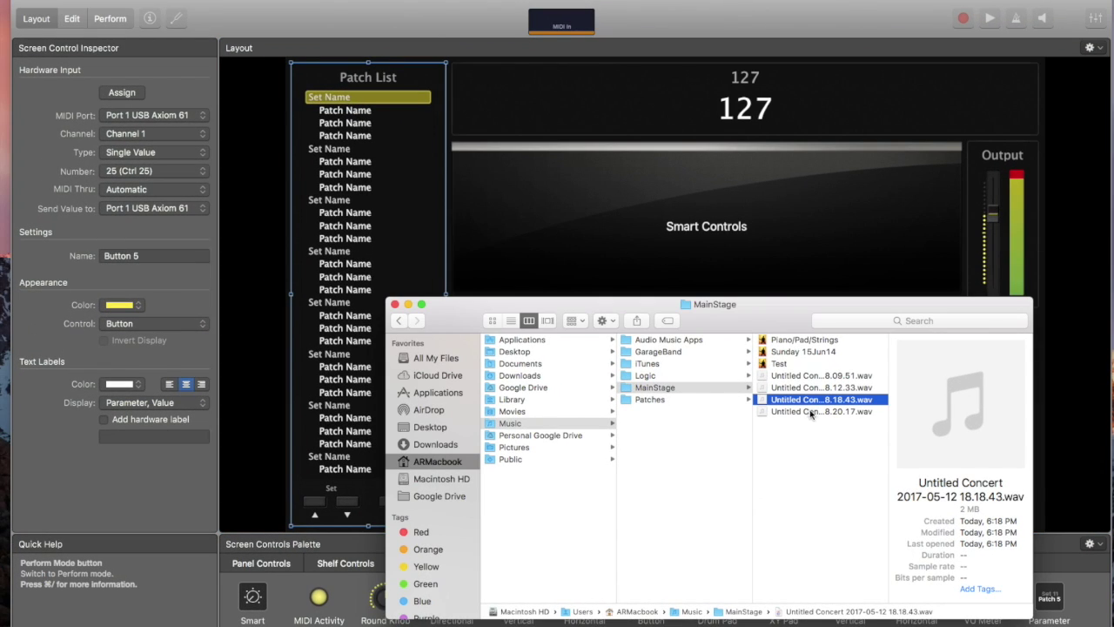
left_click(810, 412)
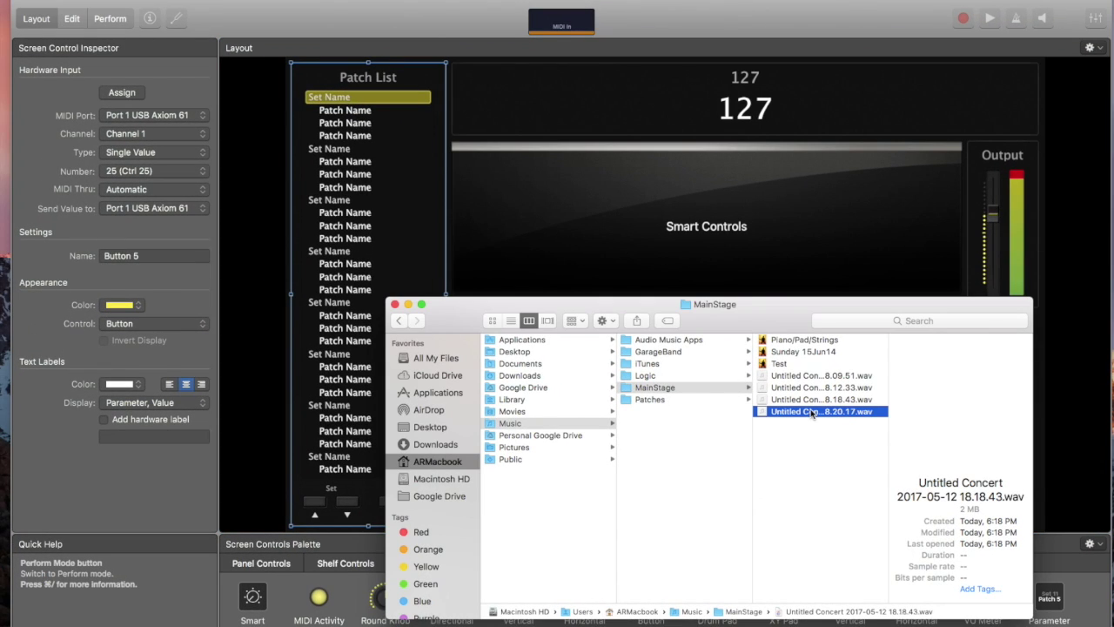